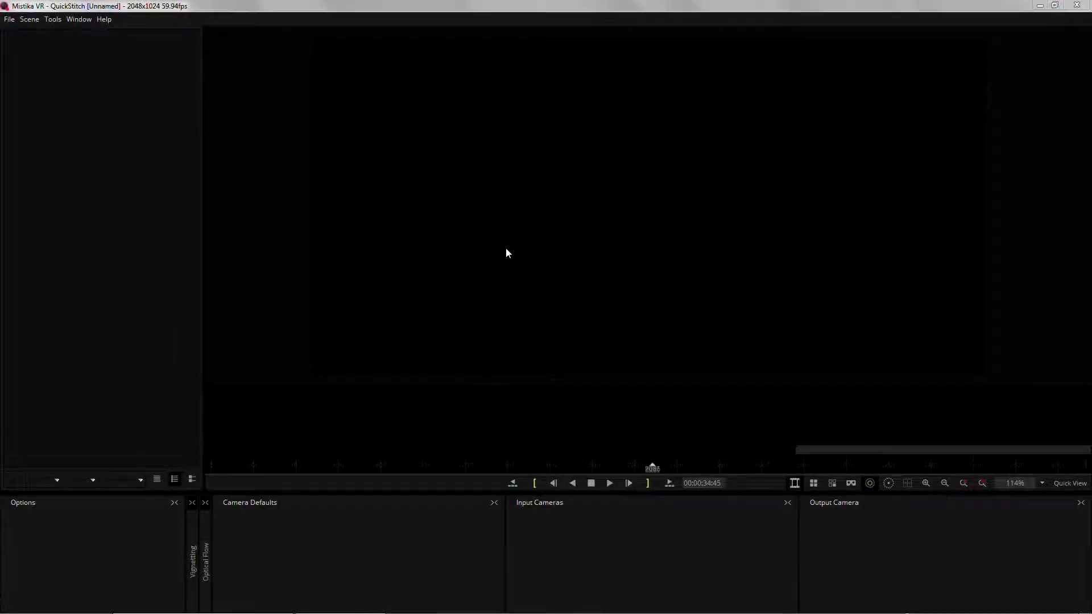
key("super+e")
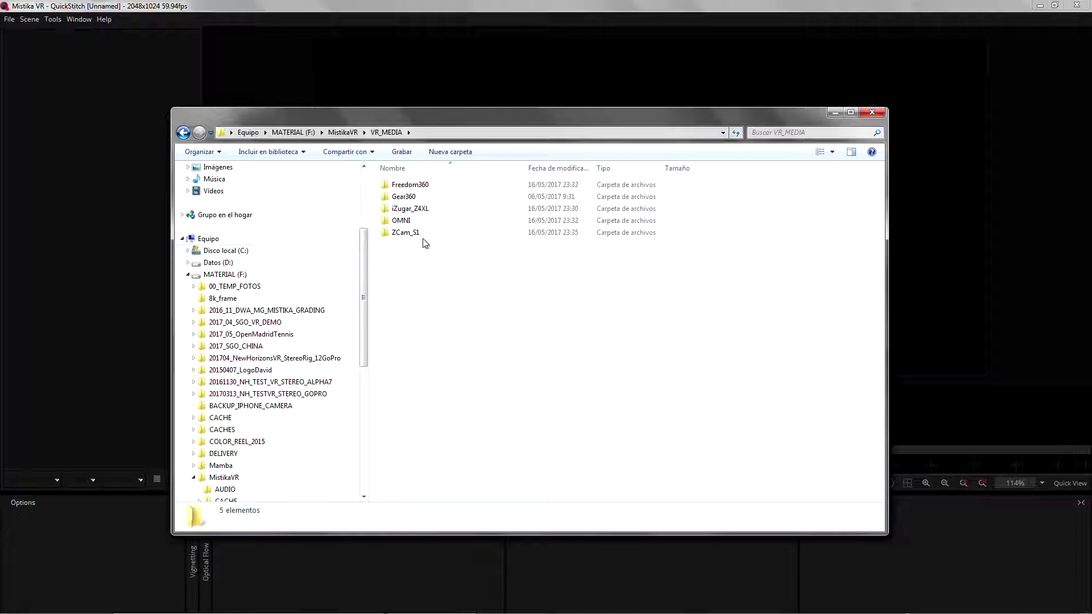
double_click(409, 232)
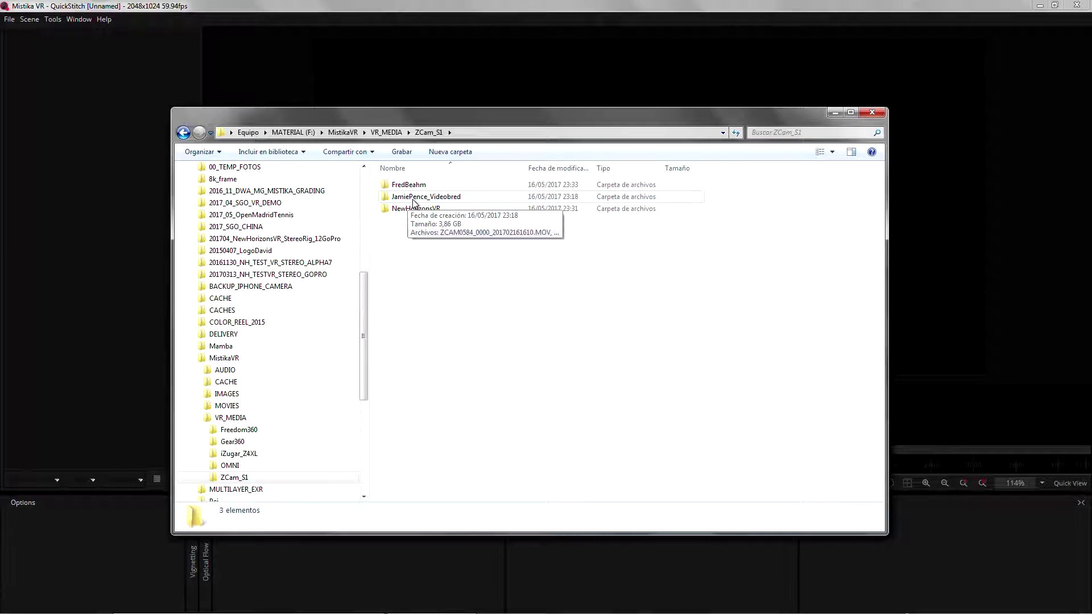
double_click(424, 197)
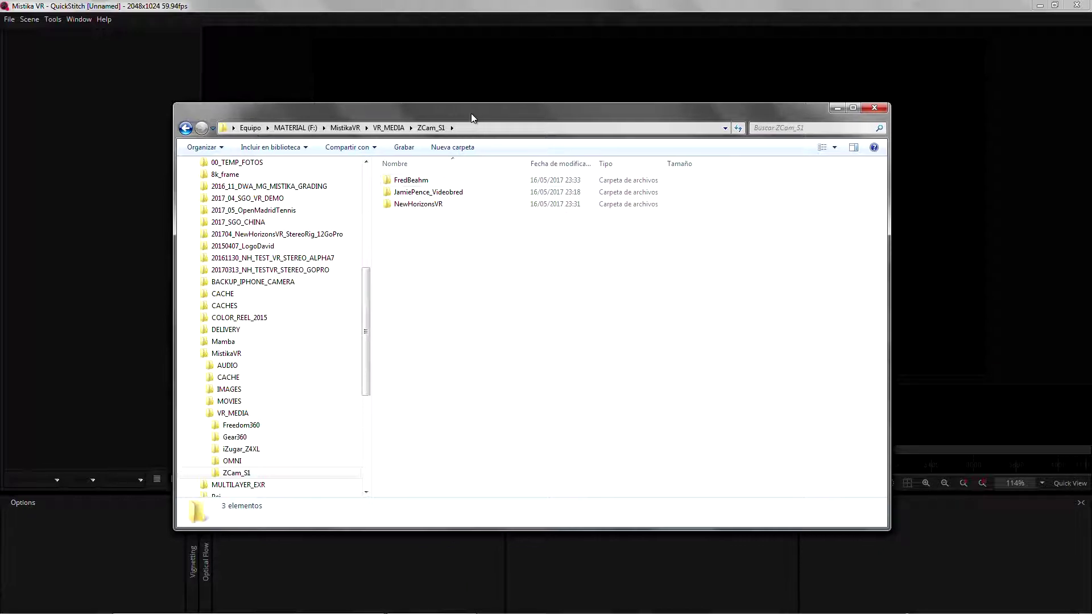
left_click_drag(711, 268, 91, 177)
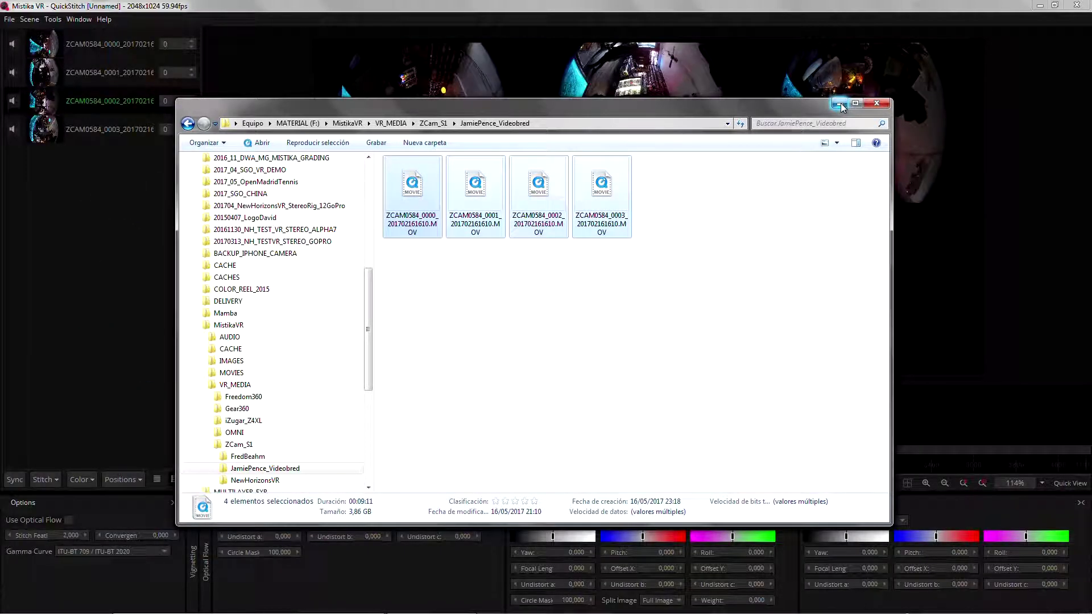
left_click(840, 104)
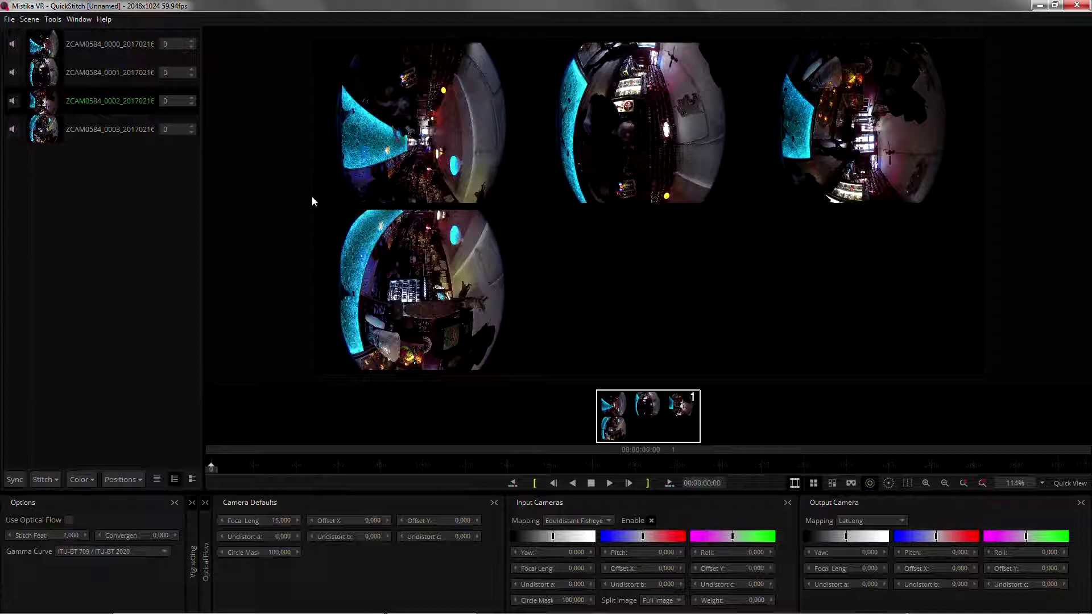
Apply the ZCamS1.grp camera preset to stitch the clips into a 2048x1024 LatLong panorama.
right_click(117, 221)
left_click(163, 313)
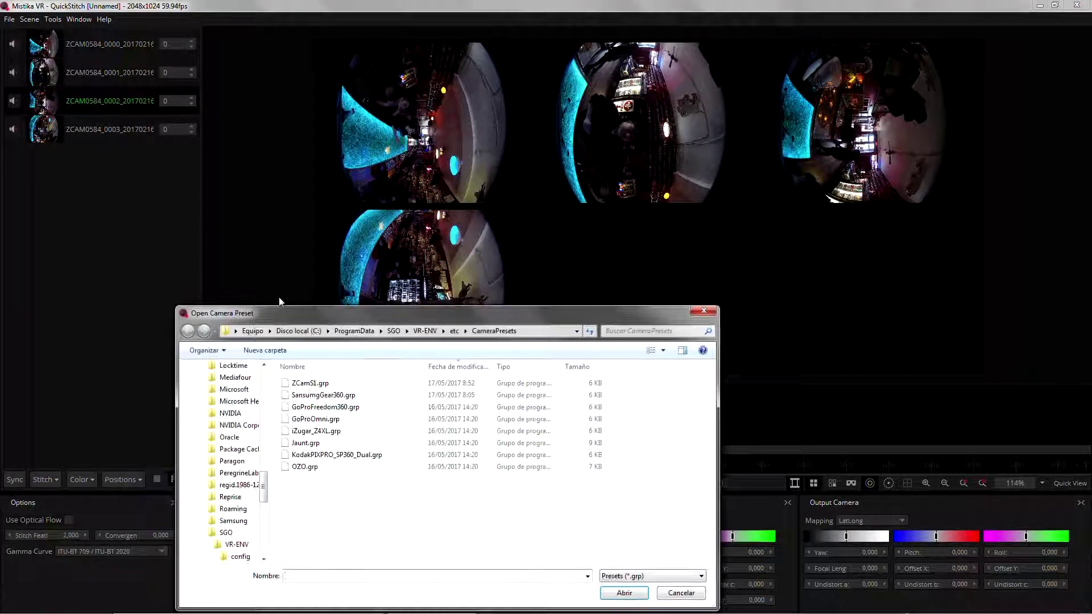
left_click(317, 385)
left_click(625, 593)
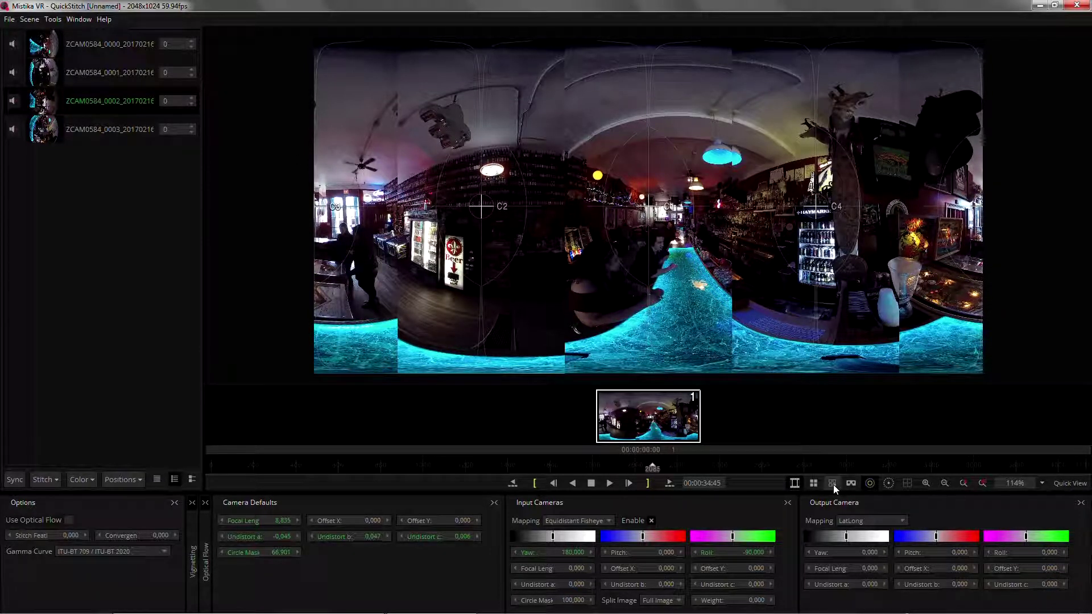
In single-camera view, fit ZCAM0584_0000's circle mask and set lens offsets X 2.730, Y -0.478.
left_click(833, 483)
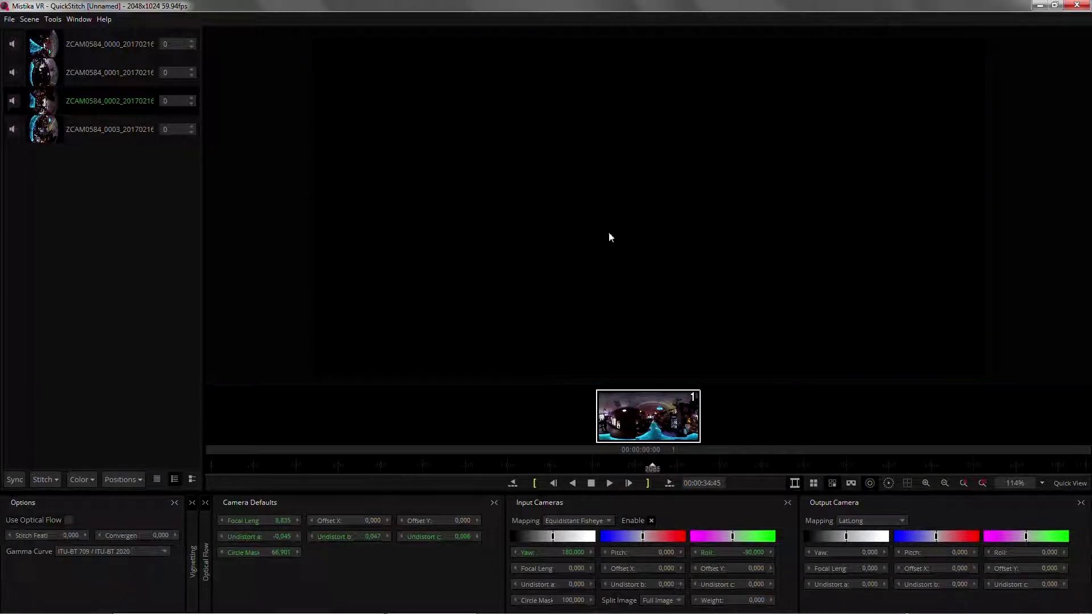
left_click(128, 48)
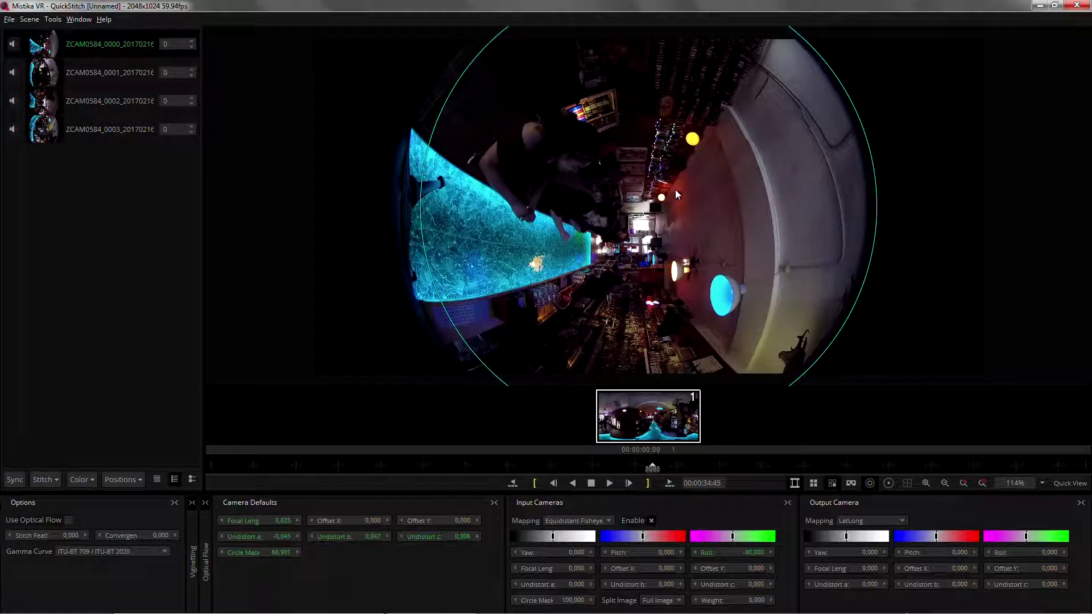
left_click_drag(677, 194, 480, 188)
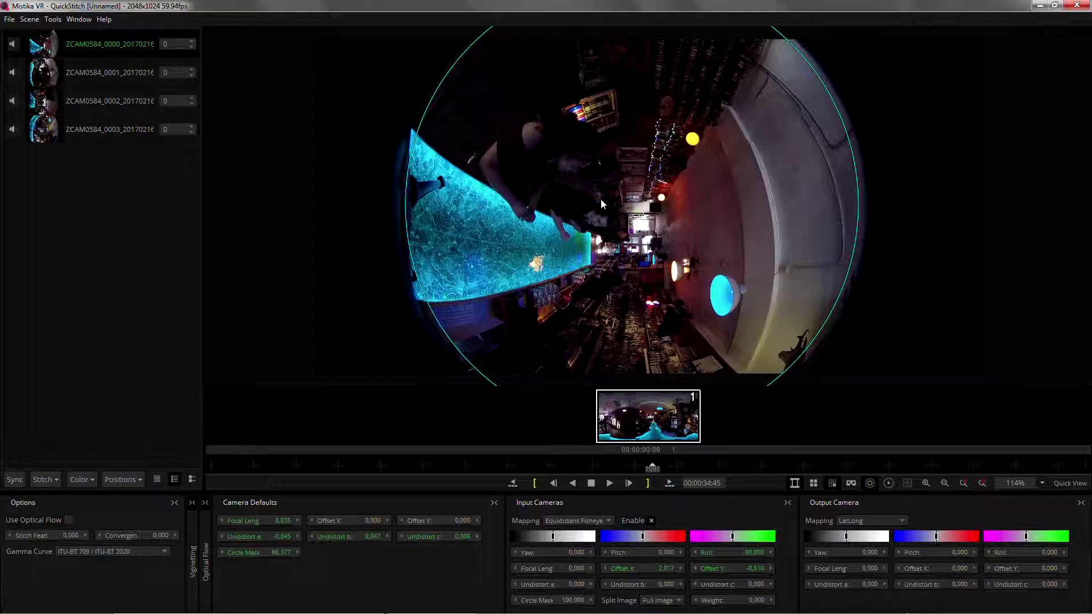
left_click_drag(602, 203, 621, 204)
left_click_drag(595, 176, 641, 218)
Adjust the Offset X/Y of cameras ZCAM0584_0001 and ZCAM0584_0002 to fit their circles.
left_click(112, 78)
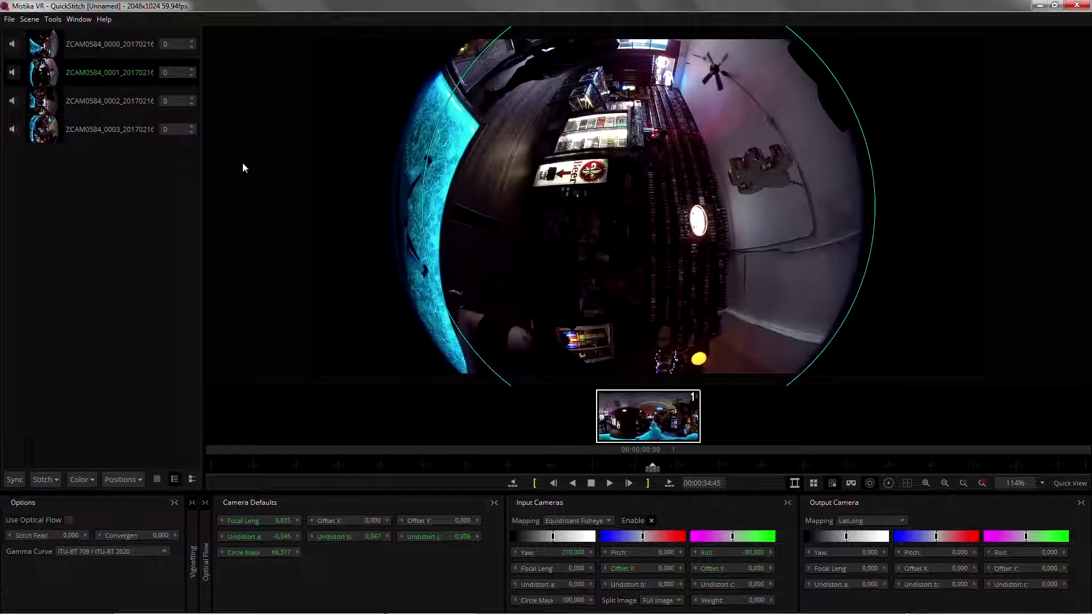
left_click_drag(666, 240, 454, 282)
left_click(118, 104)
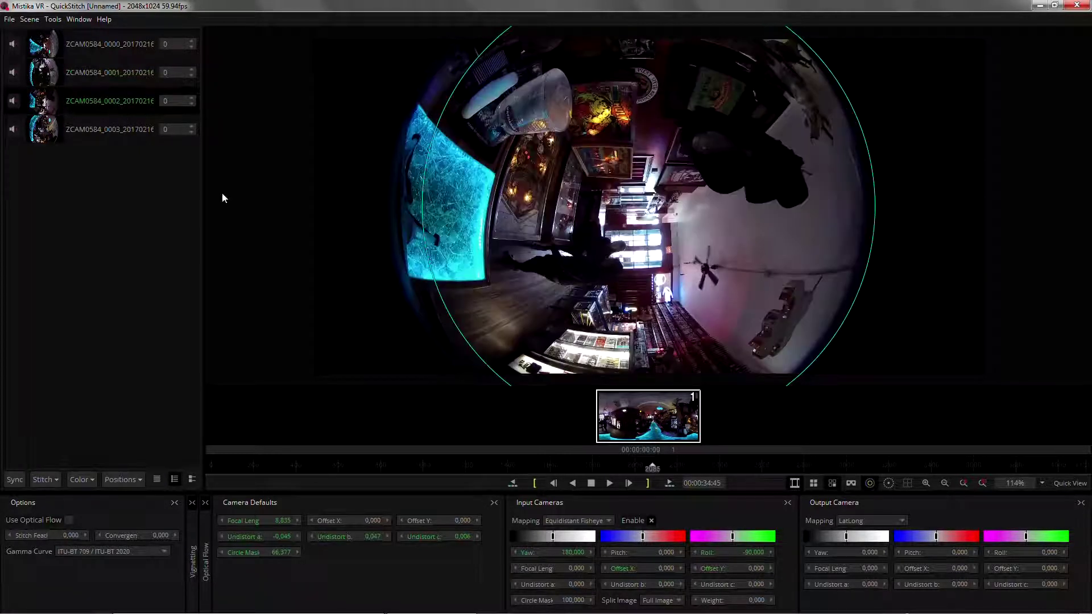
left_click_drag(662, 241, 634, 246)
mouse_move(475, 248)
left_mouse_down()
mouse_move(415, 227)
mouse_move(480, 236)
left_mouse_up()
Set camera ZCAM0584_0003's lens offsets to about X 3.1, Y -0.07.
left_click(100, 131)
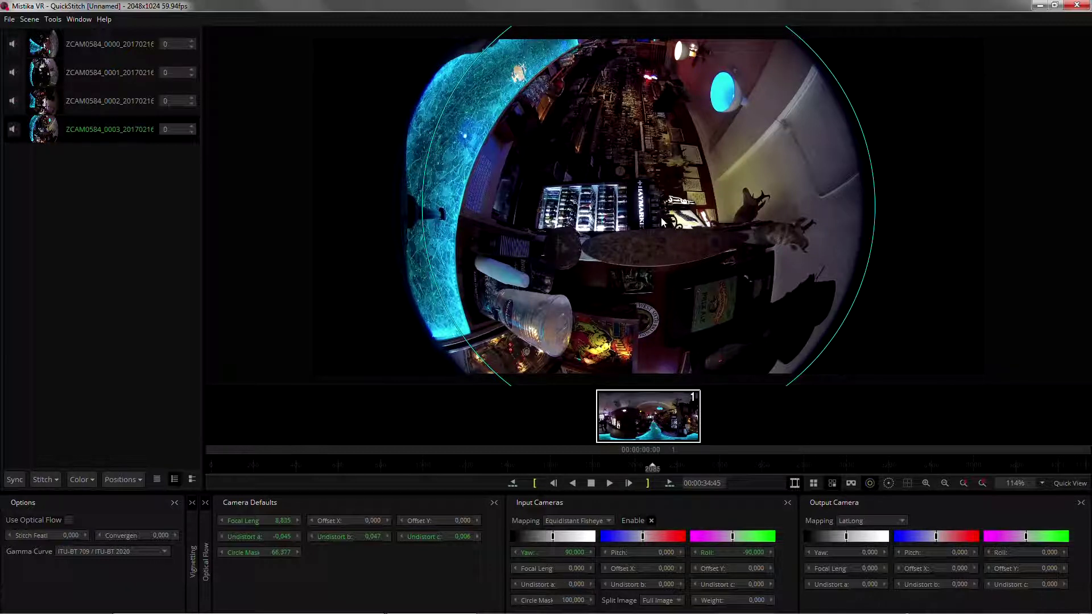
left_click_drag(664, 221, 444, 214)
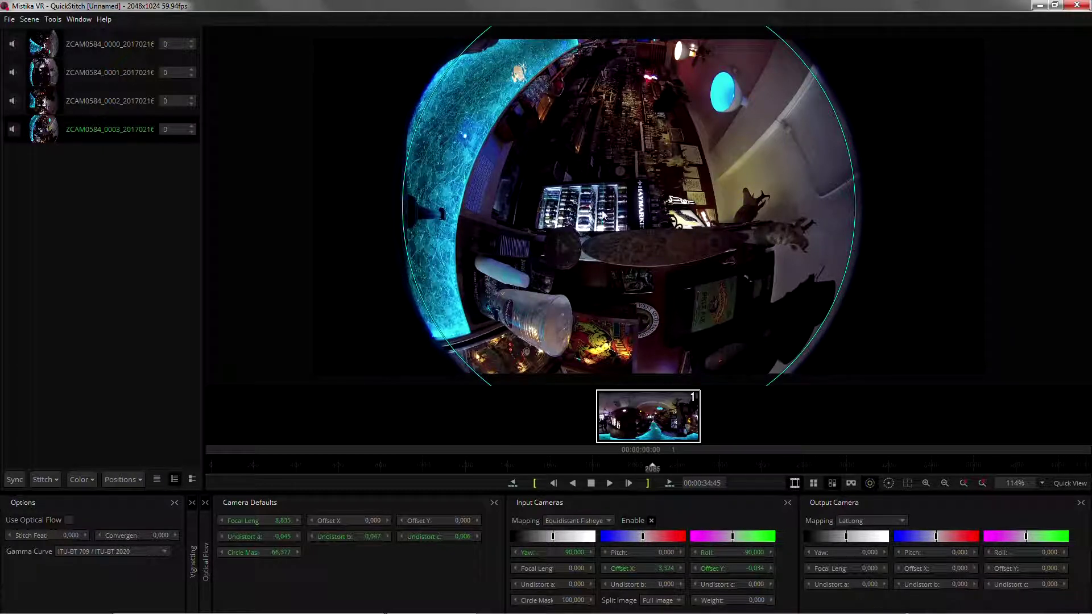
mouse_move(624, 211)
left_mouse_down()
mouse_move(636, 213)
mouse_move(625, 215)
left_mouse_up()
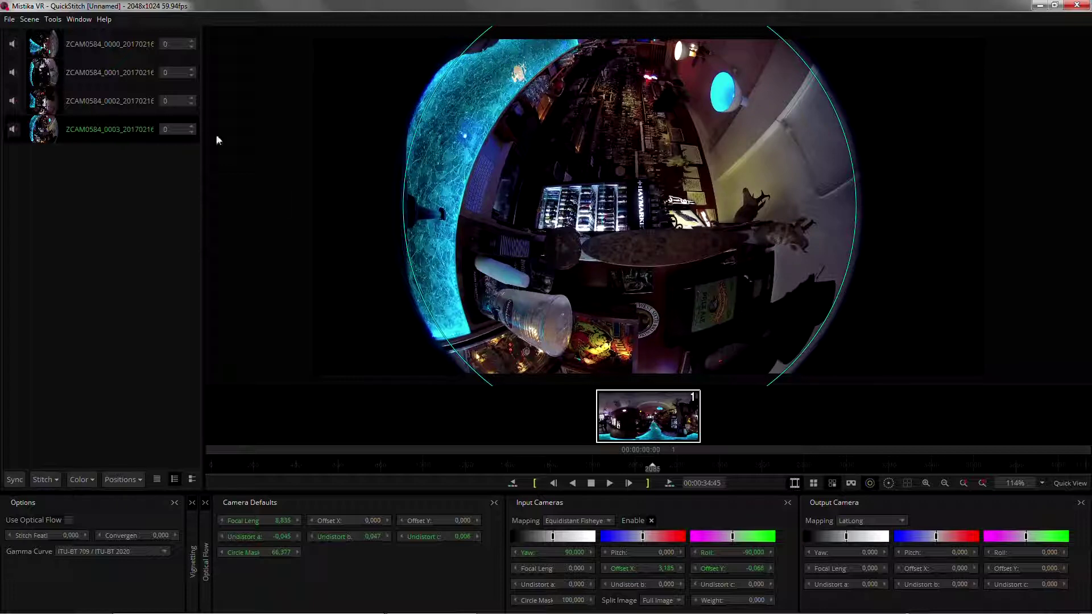
Switch the viewer back to the stitched panorama.
left_click(832, 484)
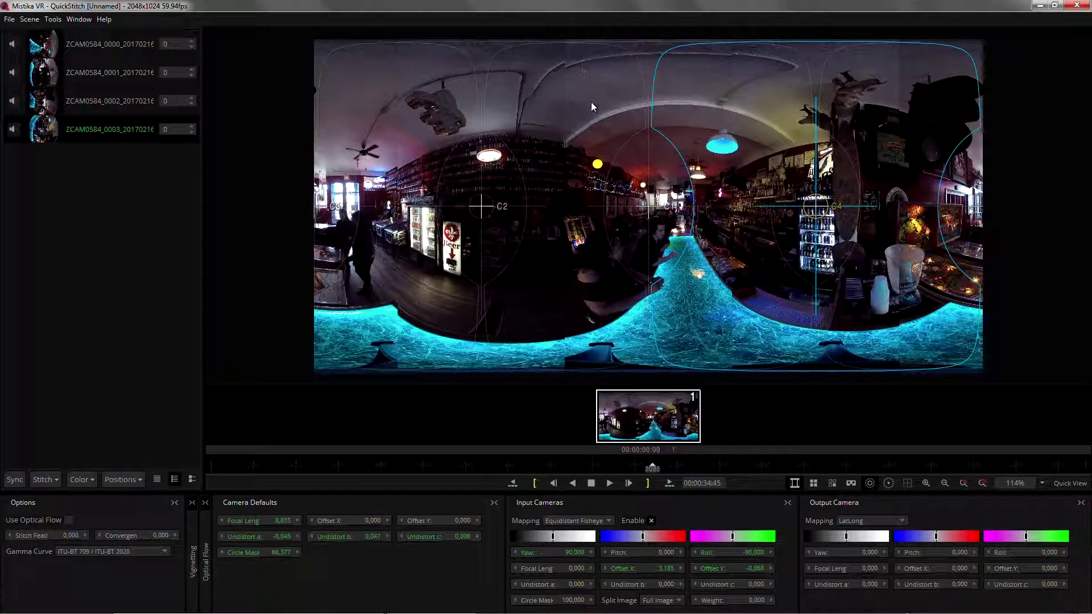
scroll(591, 104, "up", 6)
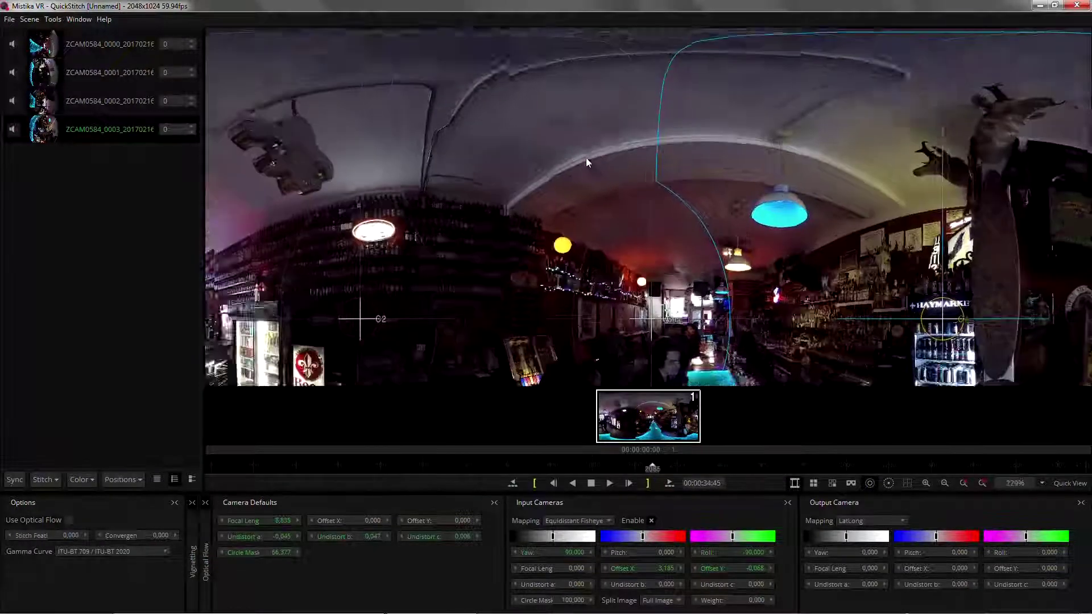
scroll(586, 159, "down", 7)
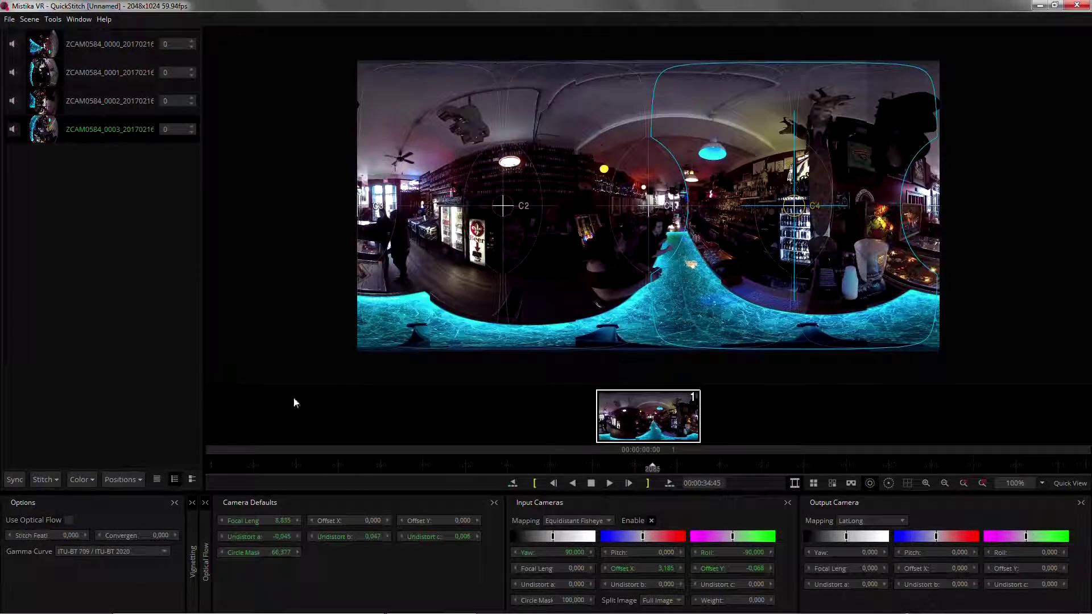
Run Positions > Improve Alignment twice, bringing the fourth camera to yaw 89.06, pitch 0.68, roll -89.55.
left_click(138, 480)
left_click(146, 497)
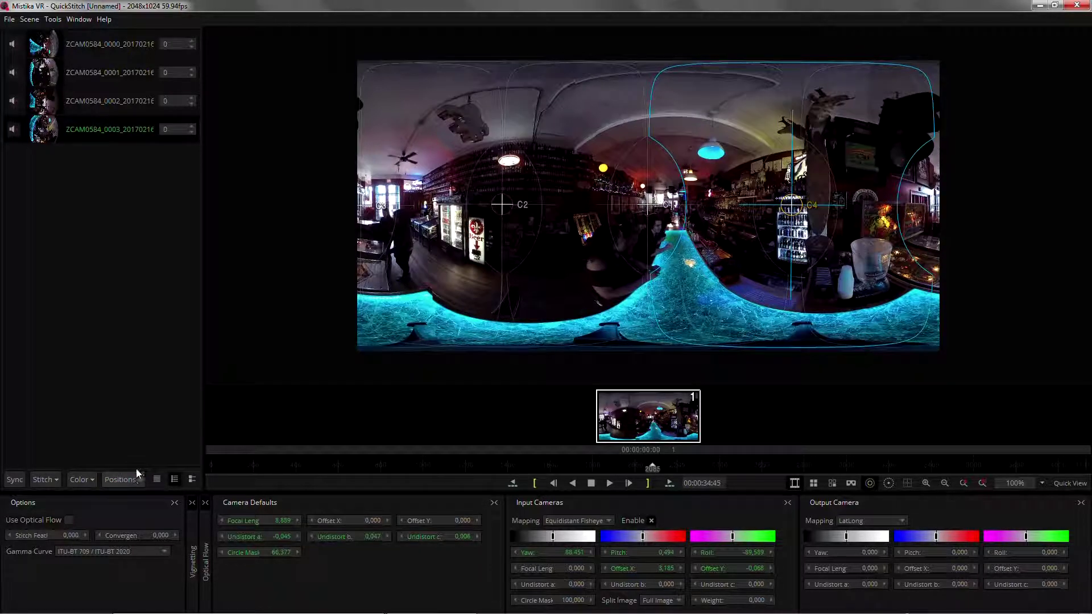
left_click(137, 480)
left_click(142, 496)
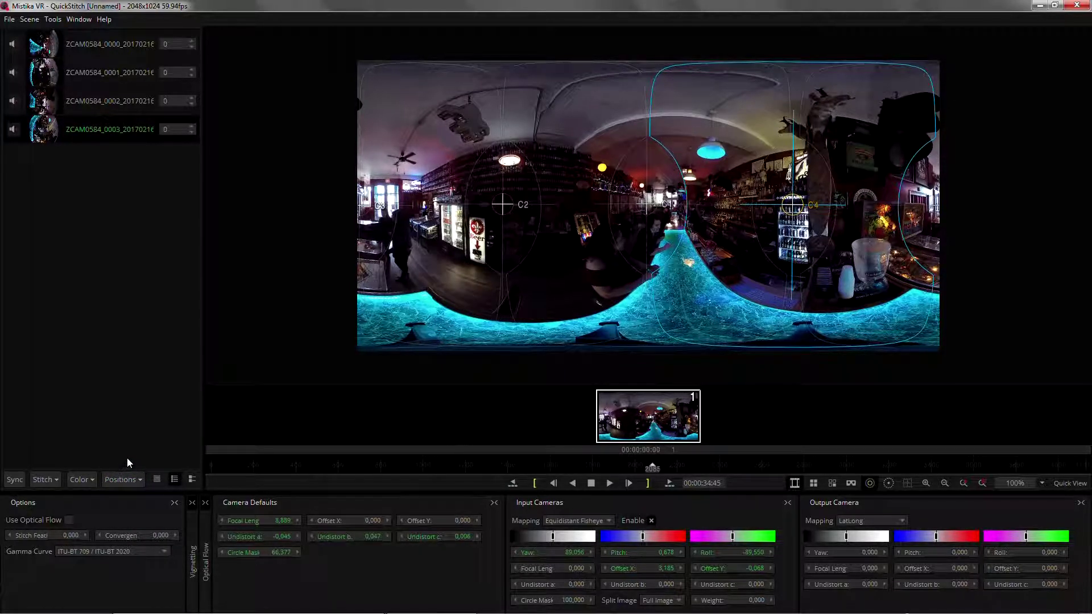
Run Improve Alignment again, moving the fourth camera to about yaw 88.52, pitch 0.75, roll -89.35.
left_click(137, 478)
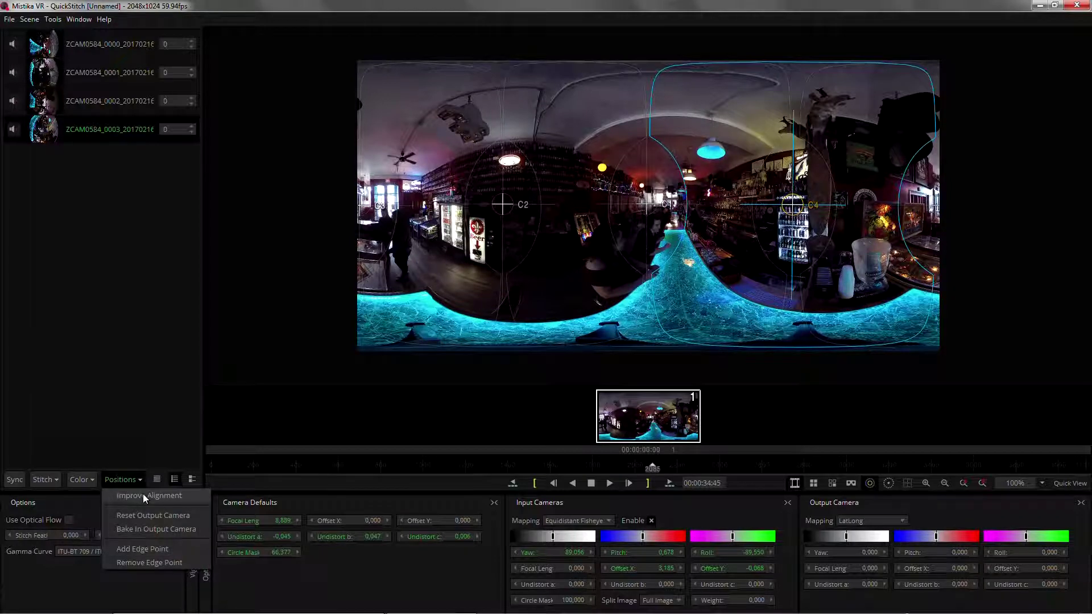
left_click(144, 496)
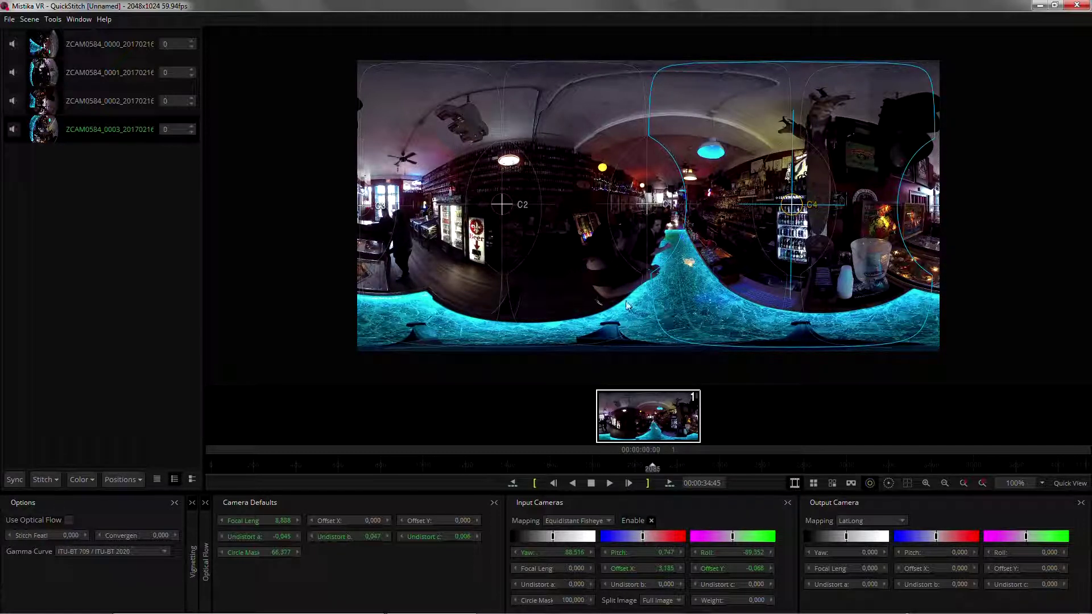
Set Stitch Feather to 15 and enable Use Optical Flow, checking the result on a seam.
scroll(516, 277, "up", 5)
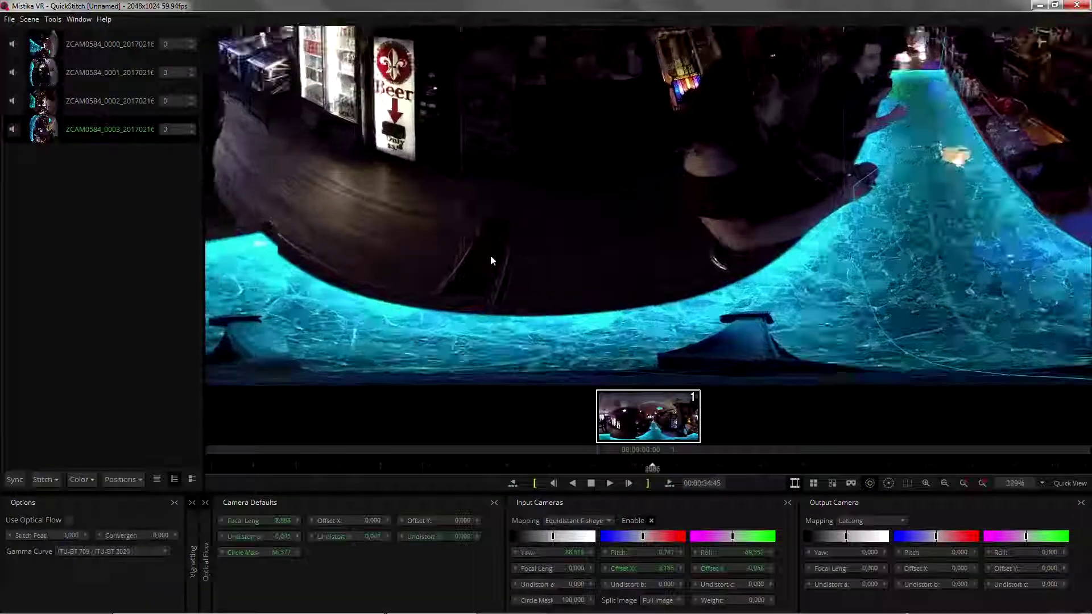
scroll(492, 260, "up", 4)
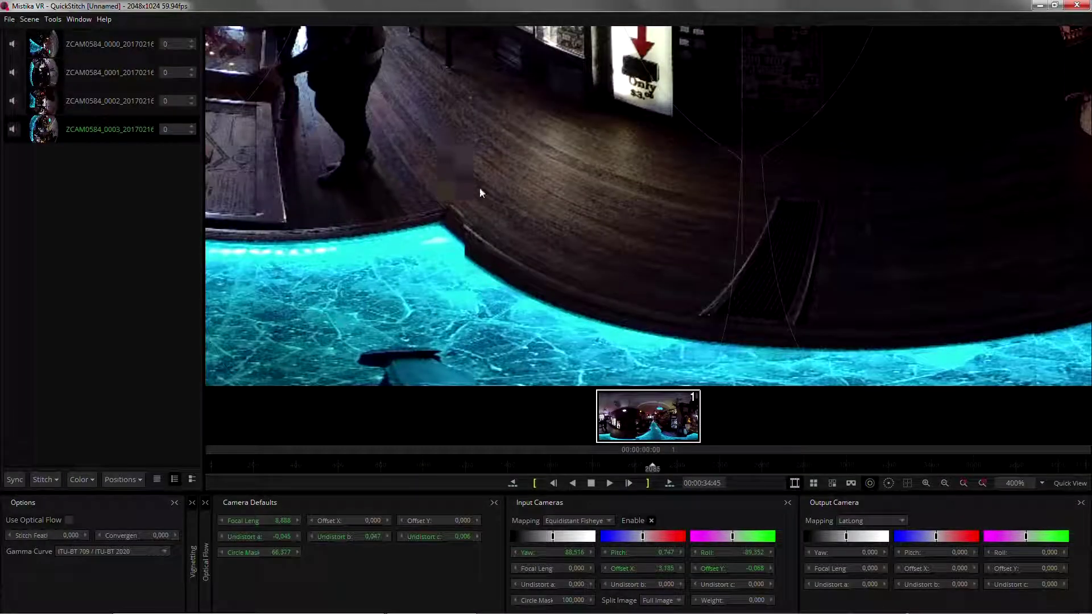
left_click_drag(66, 532, 99, 541)
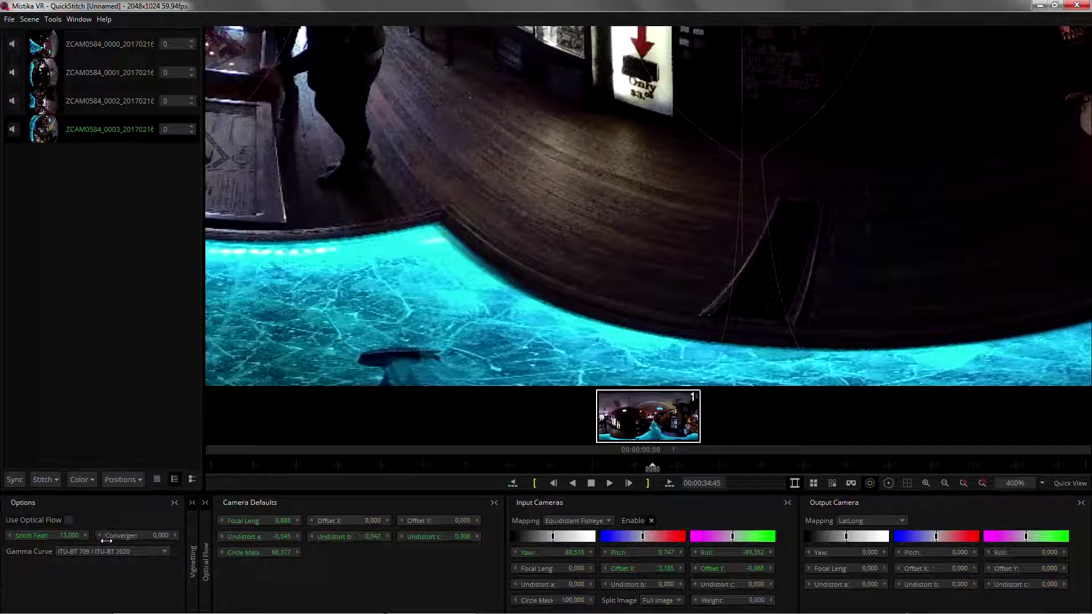
left_click(69, 521)
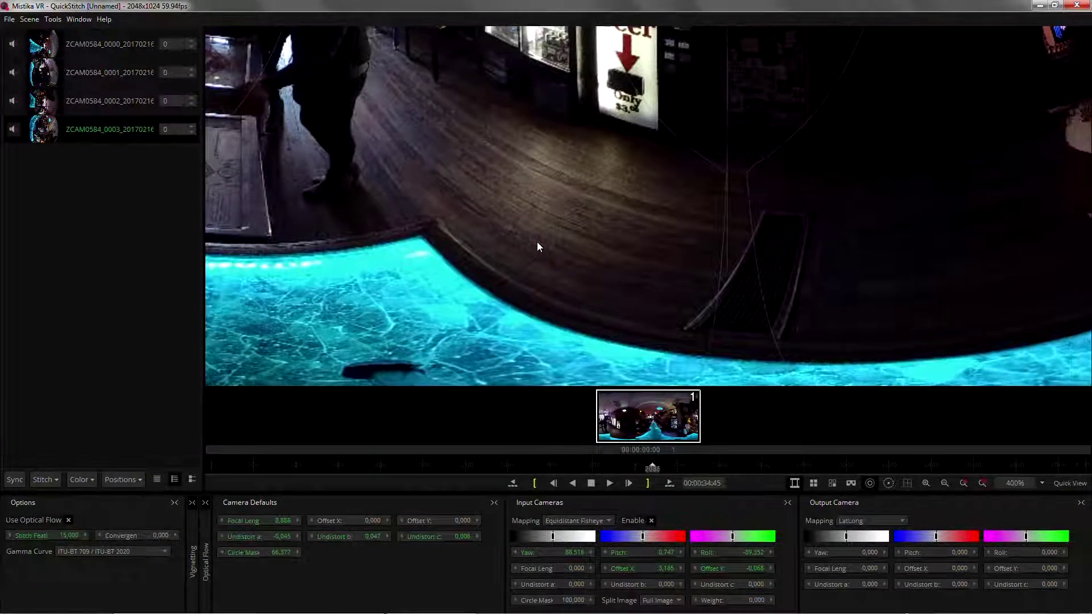
scroll(537, 242, "down", 10)
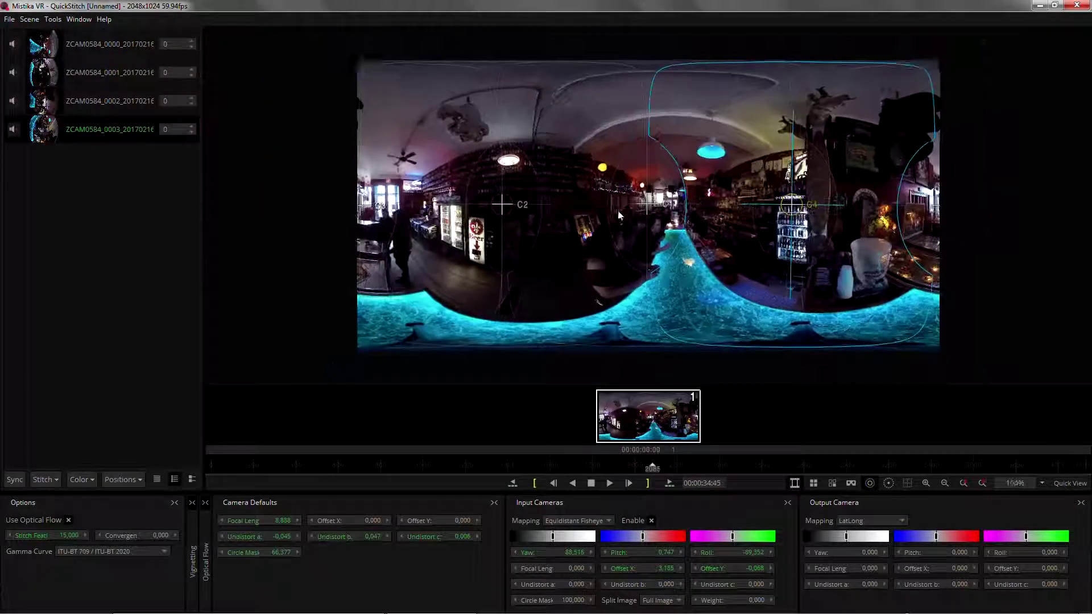
scroll(575, 253, "up", 2)
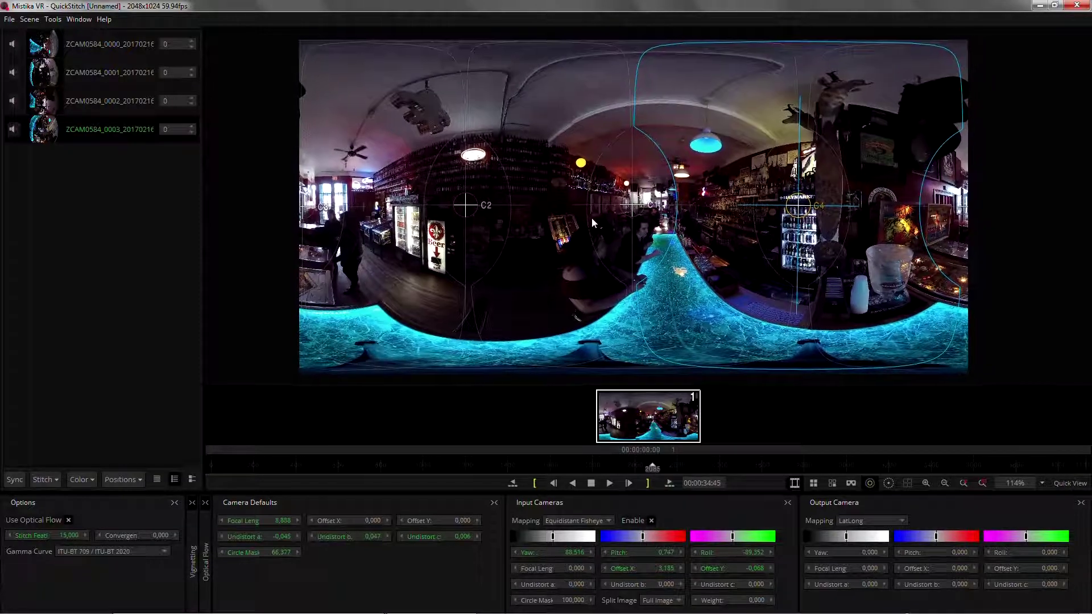